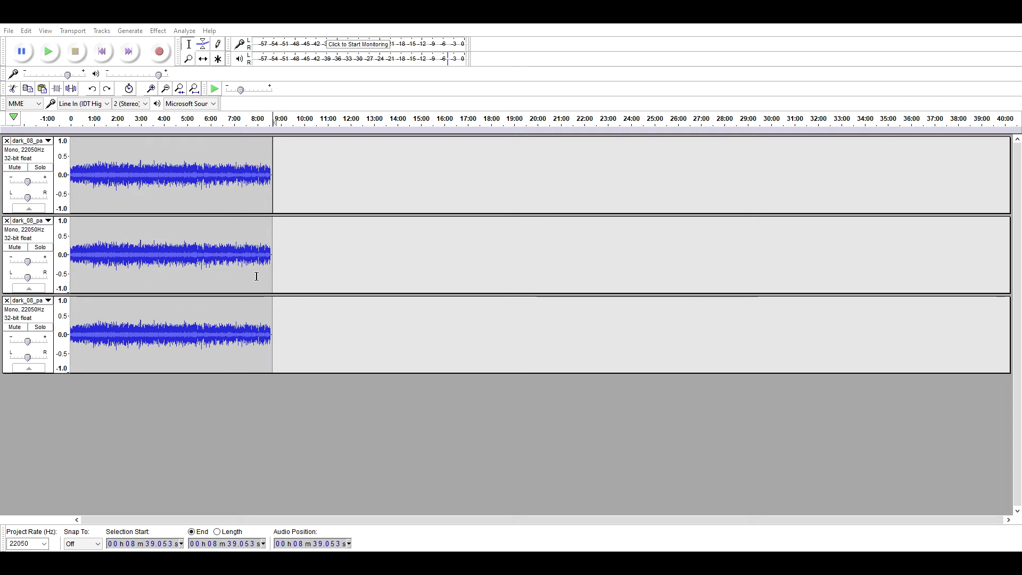
left_click(9, 31)
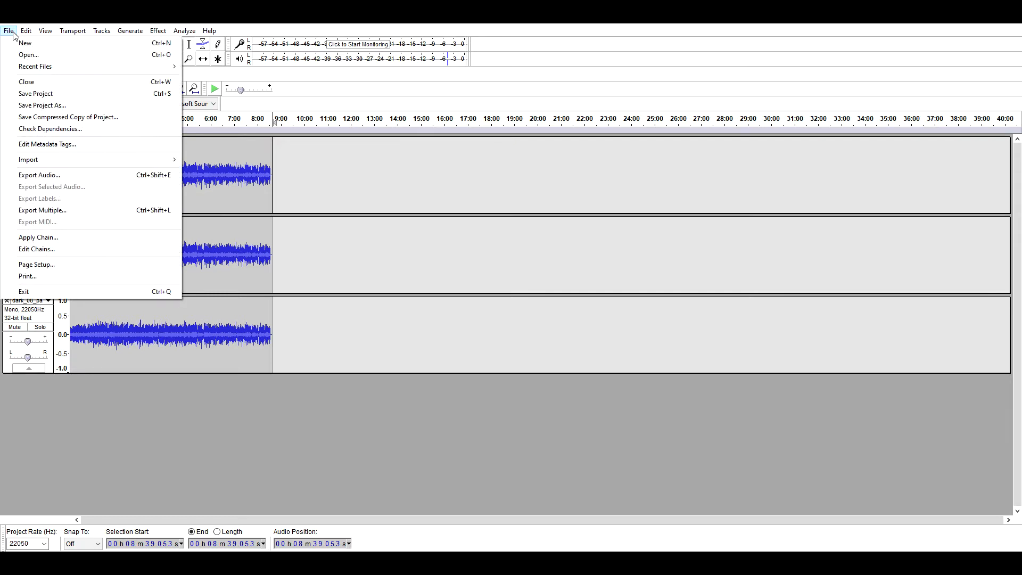
left_click(228, 432)
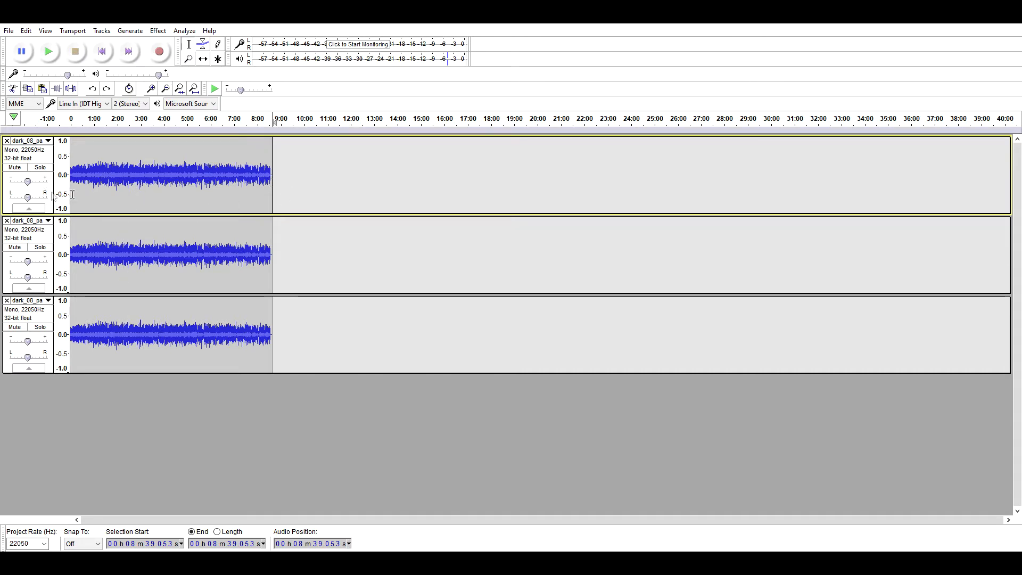
Cut the entire audio clip from the second track
left_click(277, 255)
left_click_drag(277, 255, 62, 270)
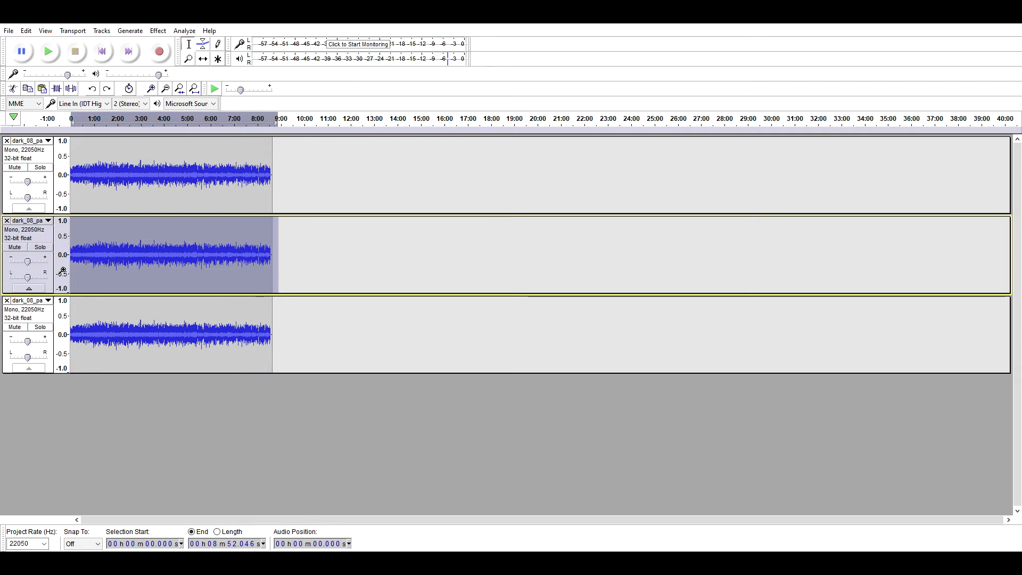
key("Delete")
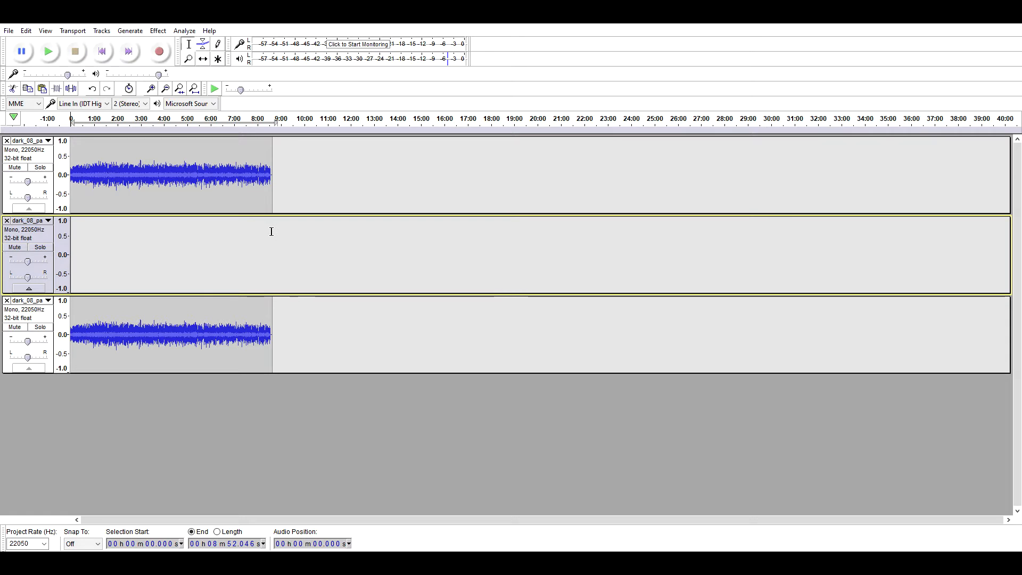
Paste the cut clip into the second track at about 8:35.1, in the silence closing the first track's clip
left_click(271, 232)
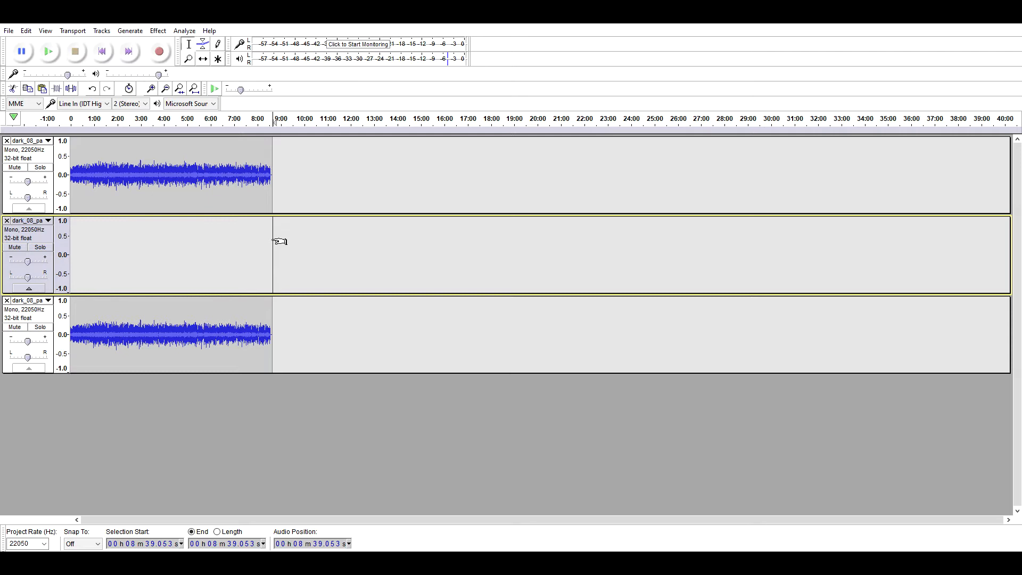
key("ctrl+1")
key("ctrl+1")
key("ctrl+1")
key("ctrl+1")
key("ctrl+1")
key("ctrl+1")
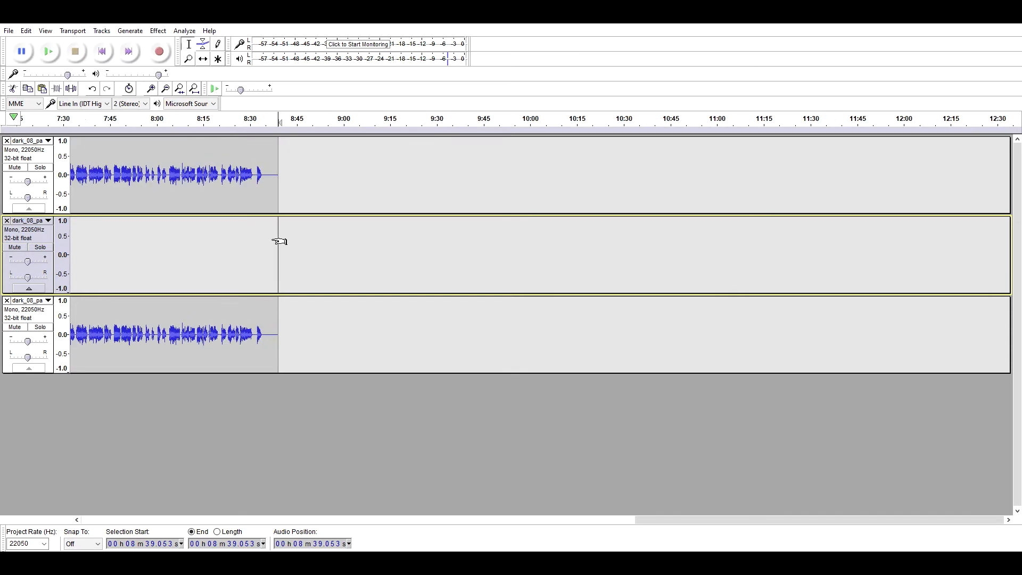
left_click(224, 236)
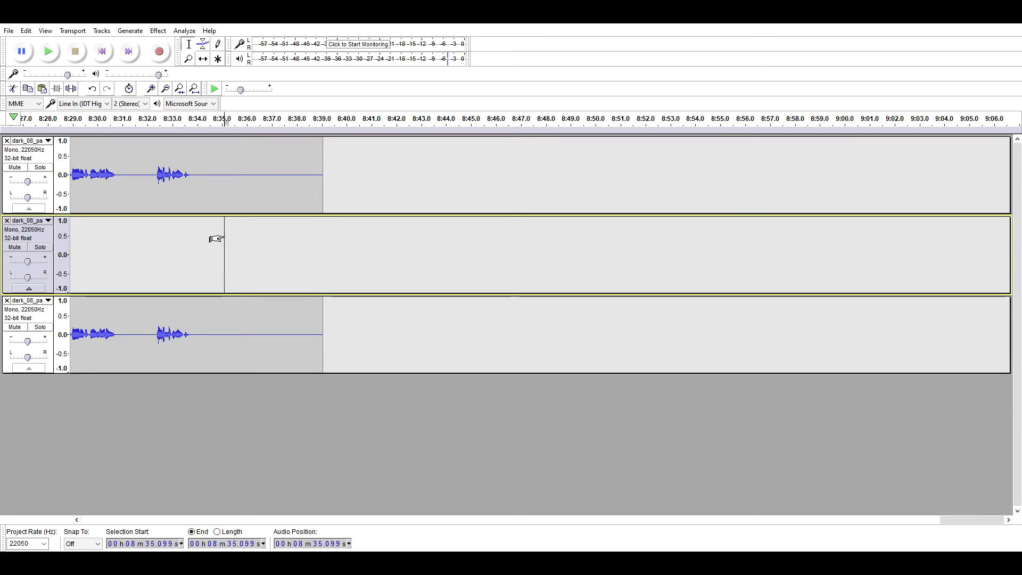
key("ctrl+v")
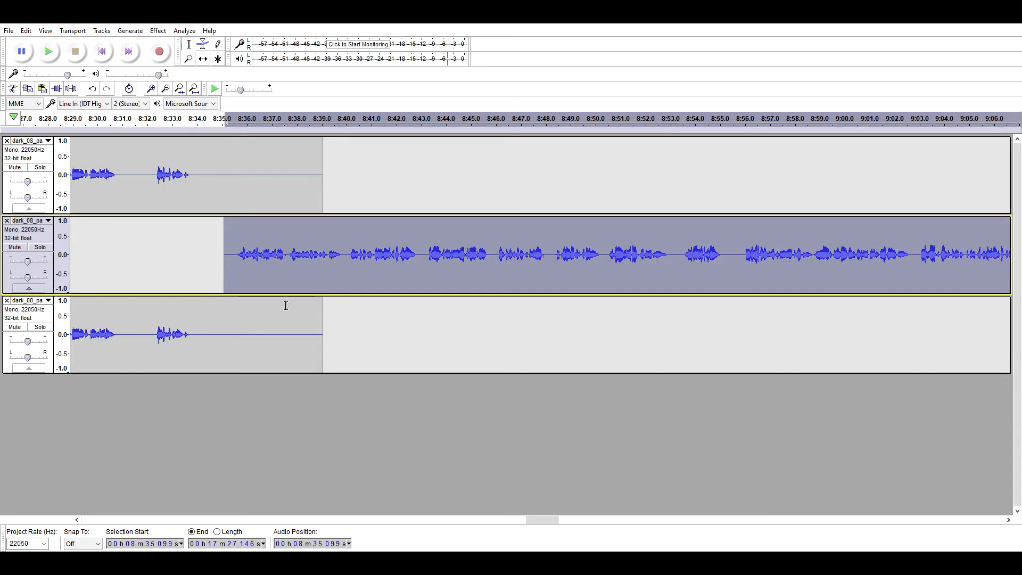
scroll(280, 301, "down", 5)
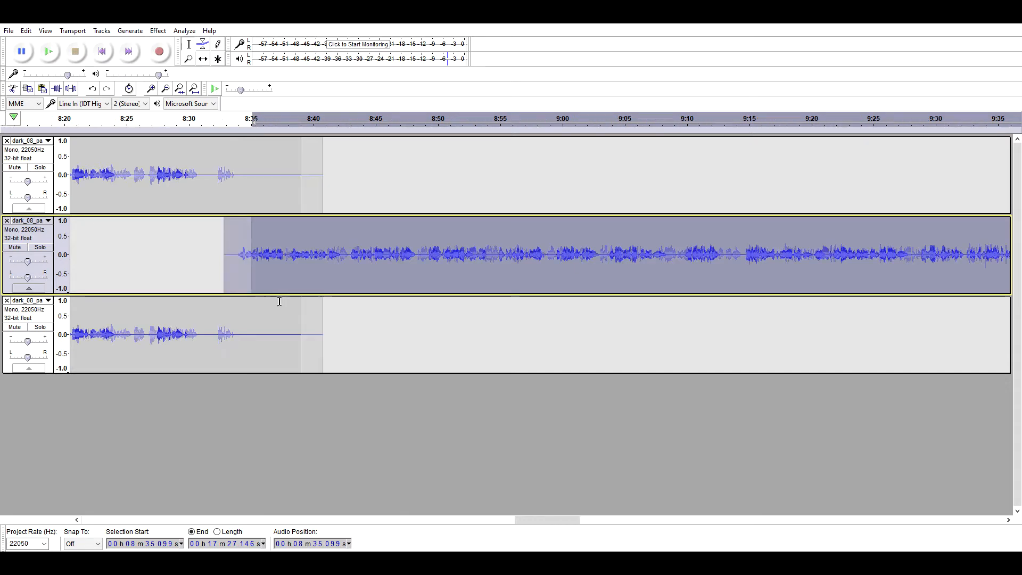
scroll(273, 301, "down", 1)
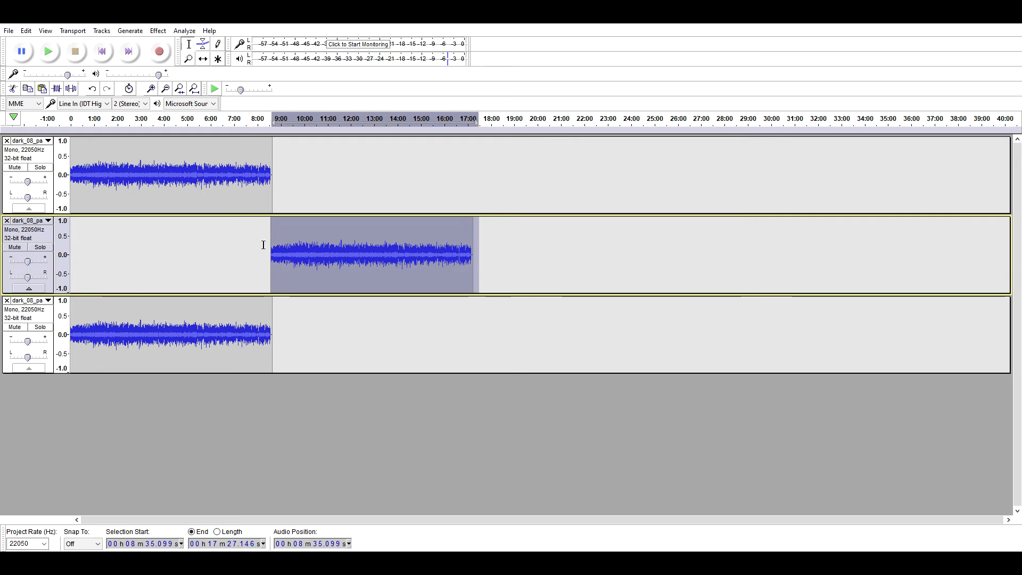
Cut the entire audio clip from the third track
left_click(151, 88)
left_click(151, 89)
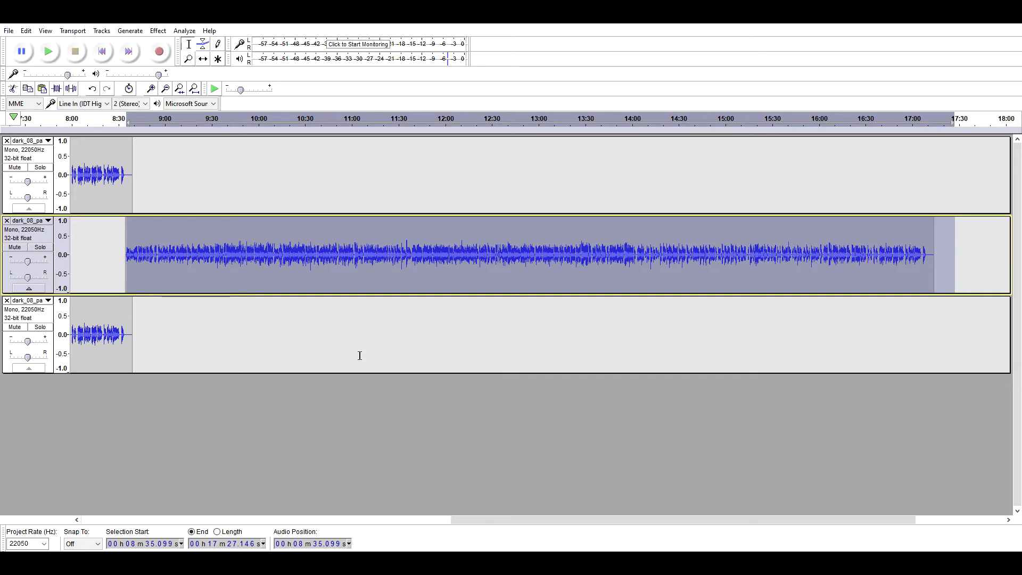
left_click_drag(518, 519, 350, 527)
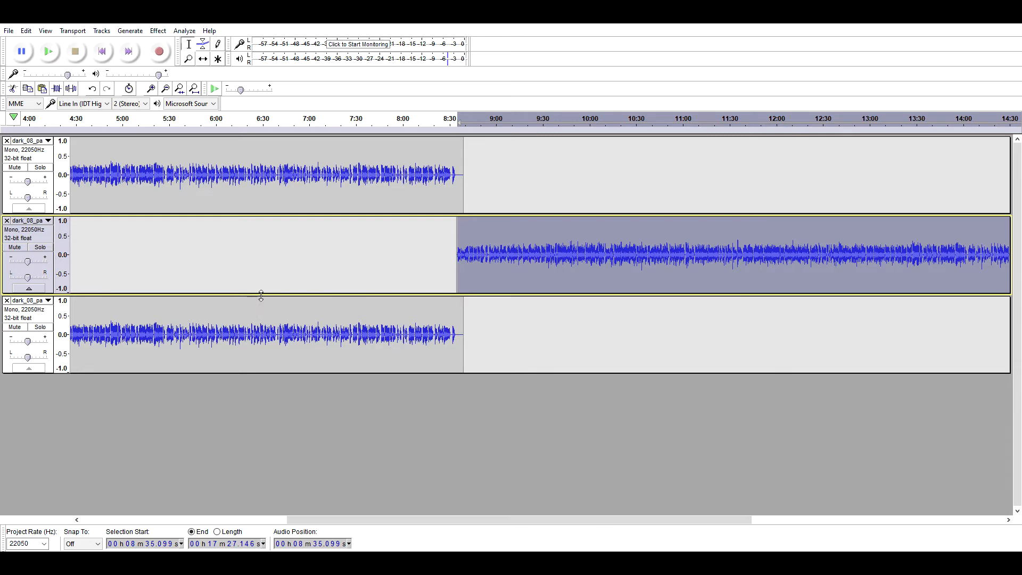
scroll(260, 296, "down", 1)
scroll(260, 295, "down", 1)
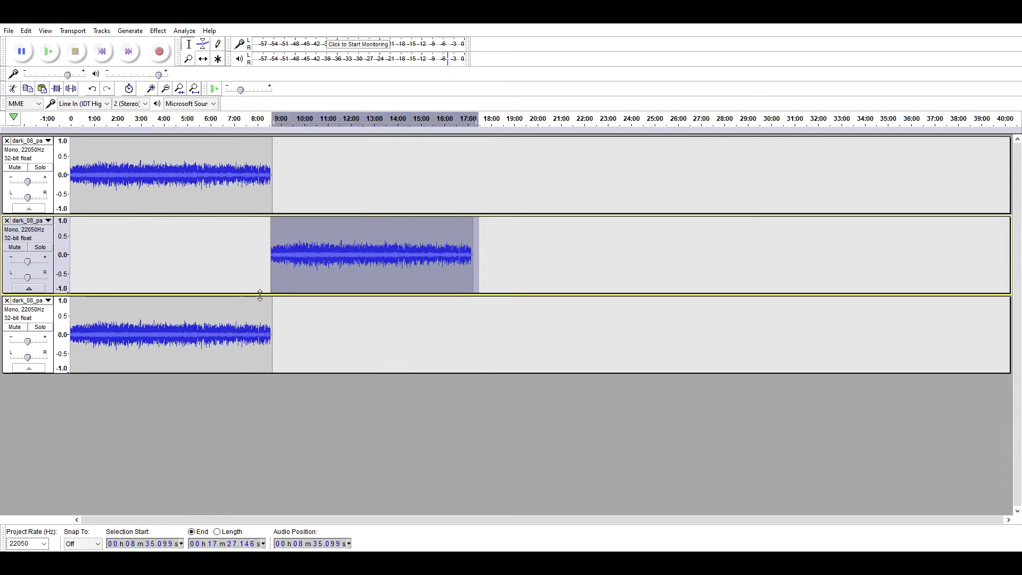
scroll(257, 292, "down", 1)
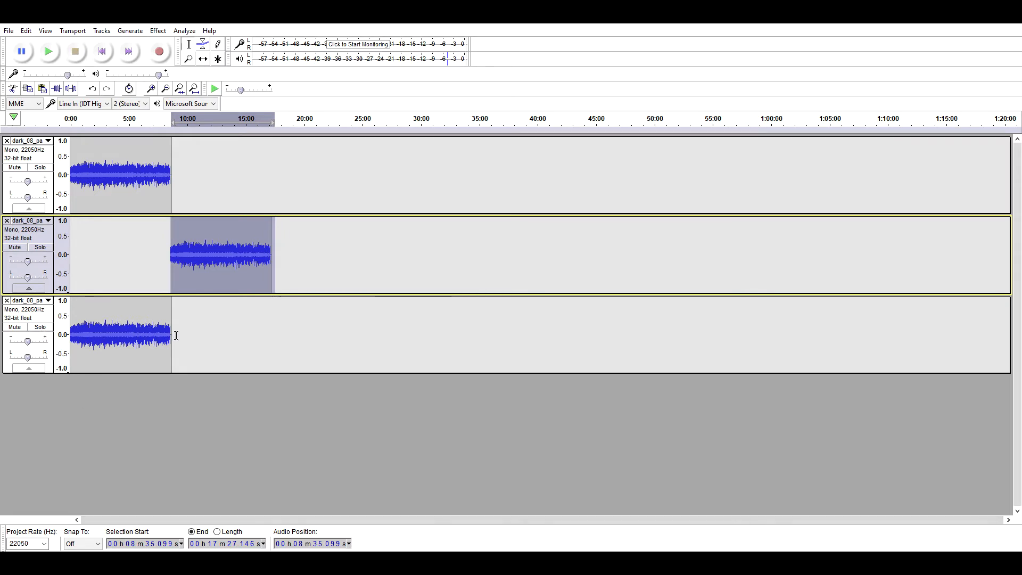
left_click_drag(176, 335, 65, 345)
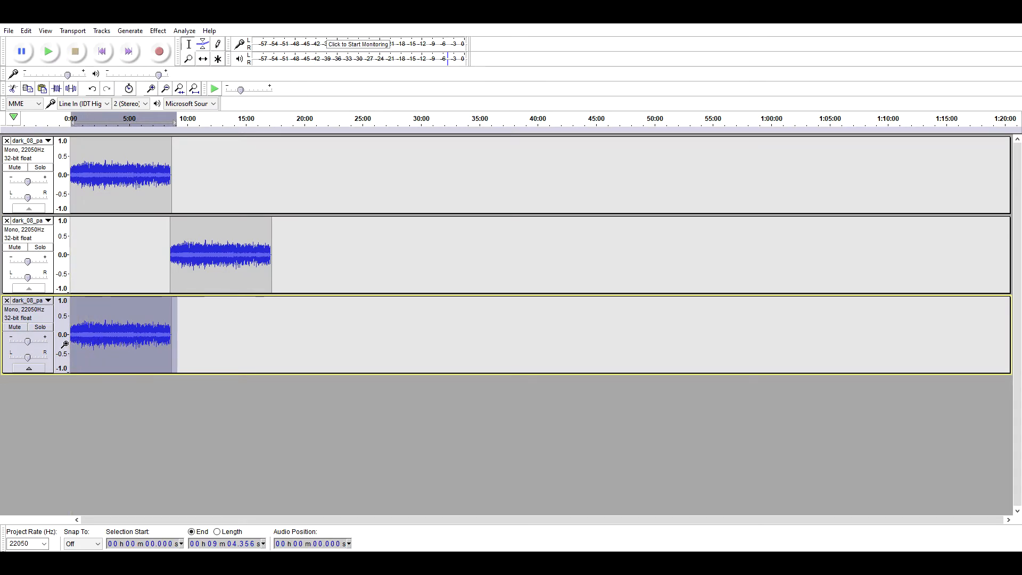
key("Delete")
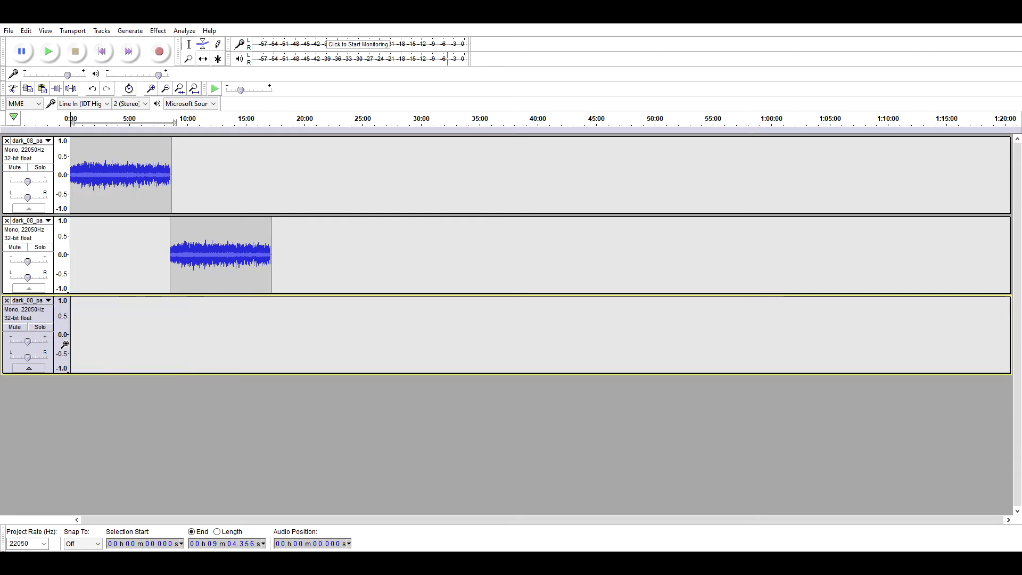
Paste the cut clip into the third track at about 17:10.3, in the silence closing the second track's clip
left_click(273, 321)
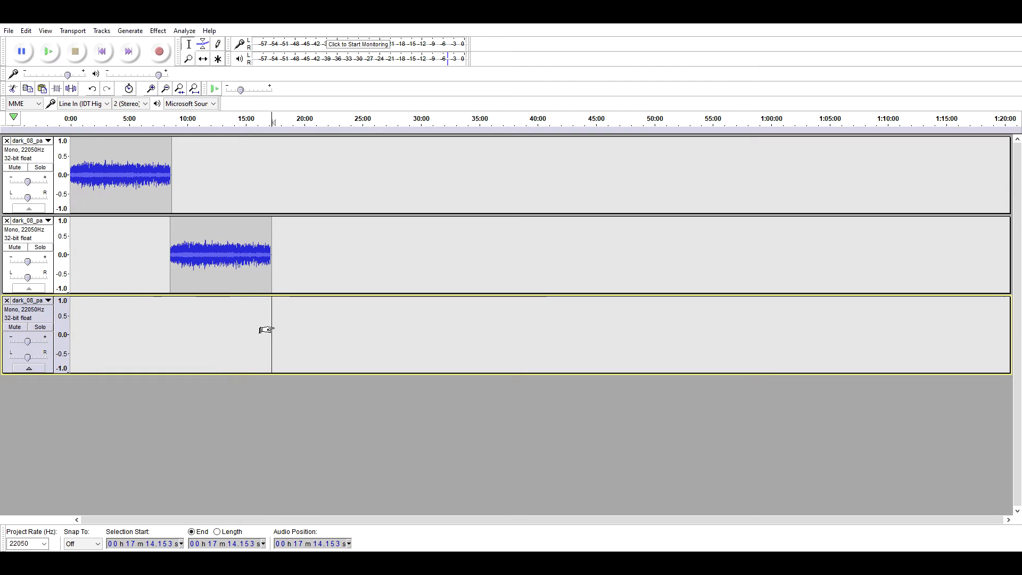
key("ctrl+1")
key("ctrl+1")
key("ctrl+1")
key("ctrl+1")
key("ctrl+1")
key("ctrl+1")
key("ctrl+1")
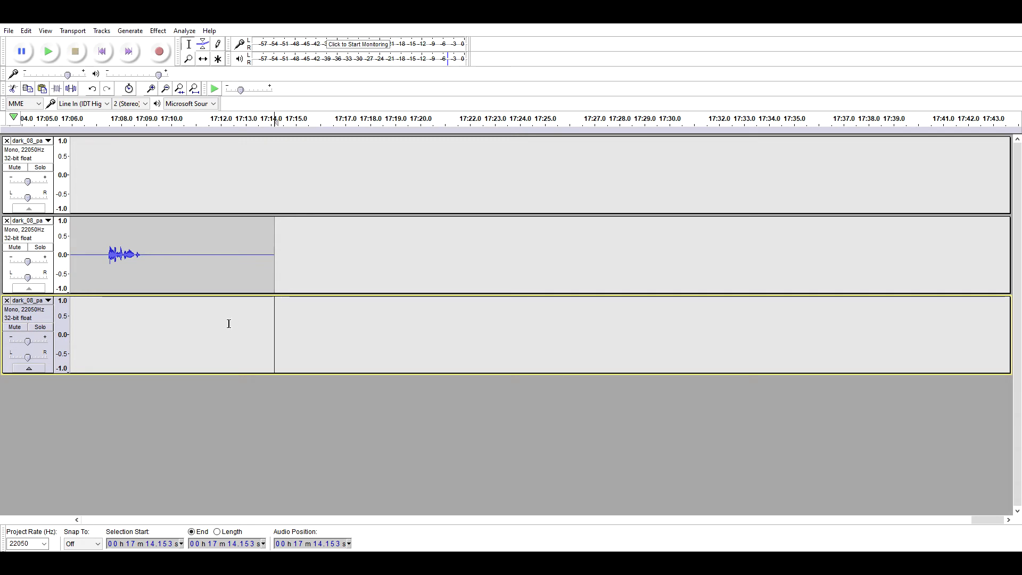
left_click(180, 321)
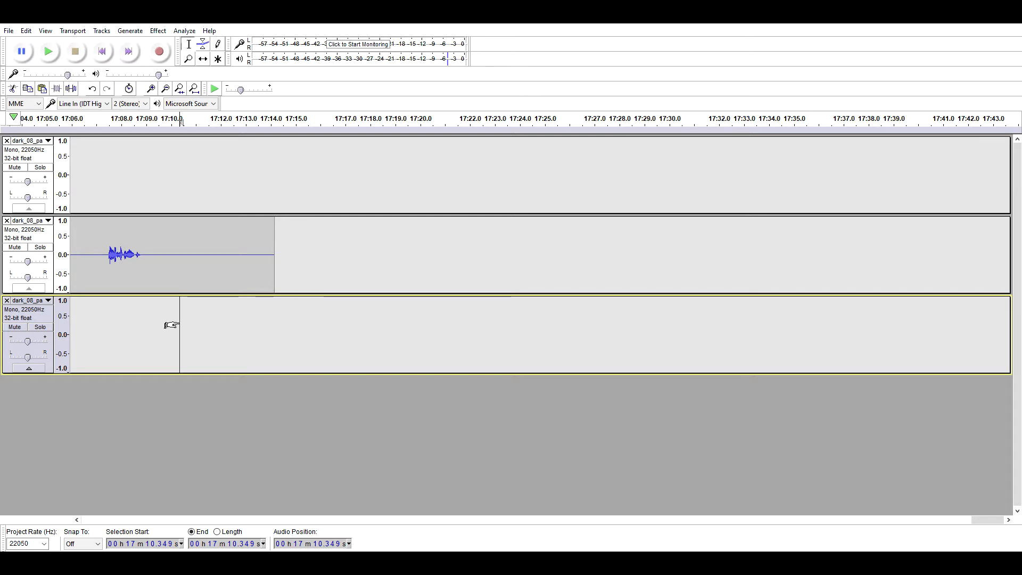
key("ctrl+v")
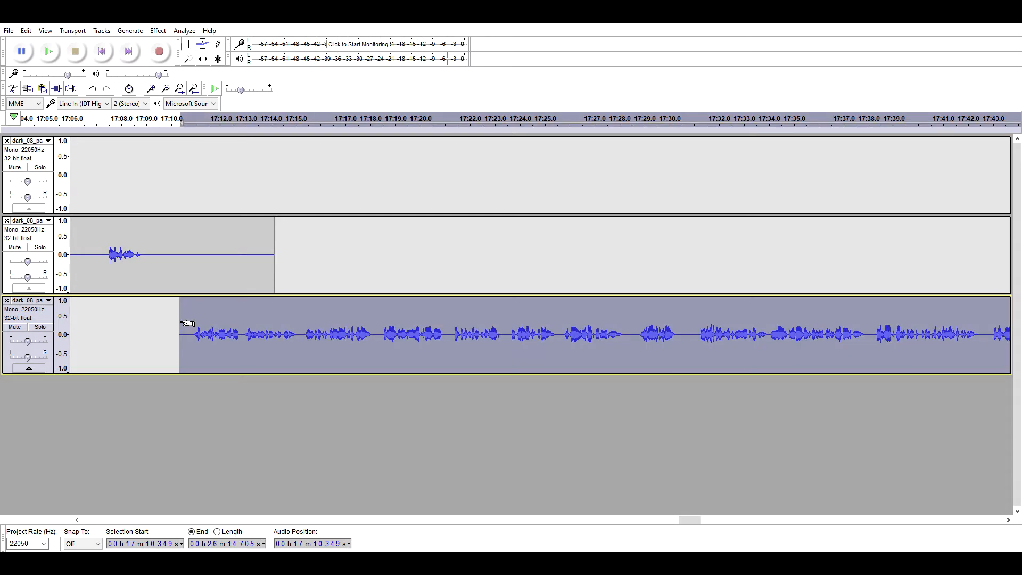
scroll(187, 323, "down", 8)
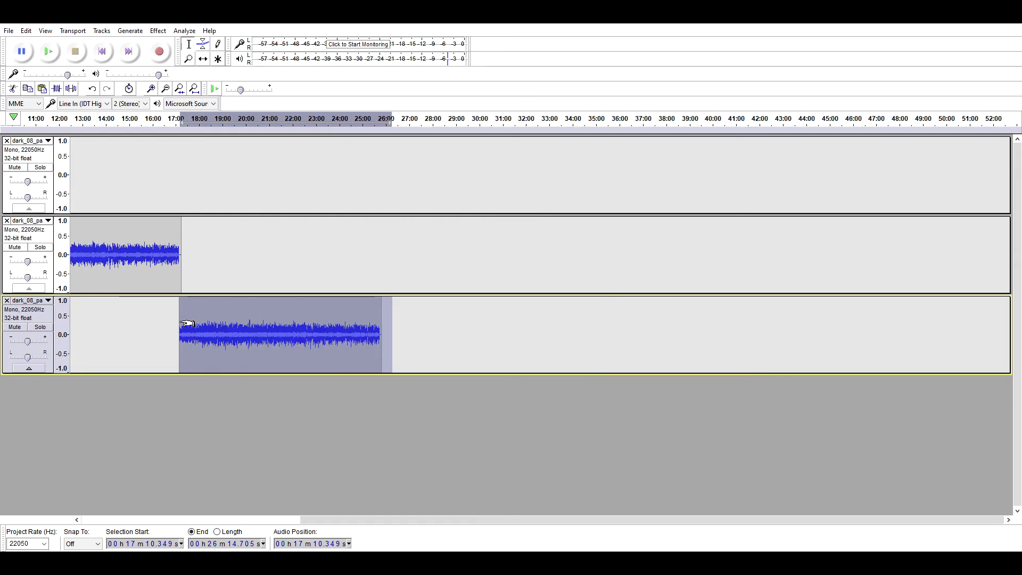
left_click_drag(314, 520, 96, 520)
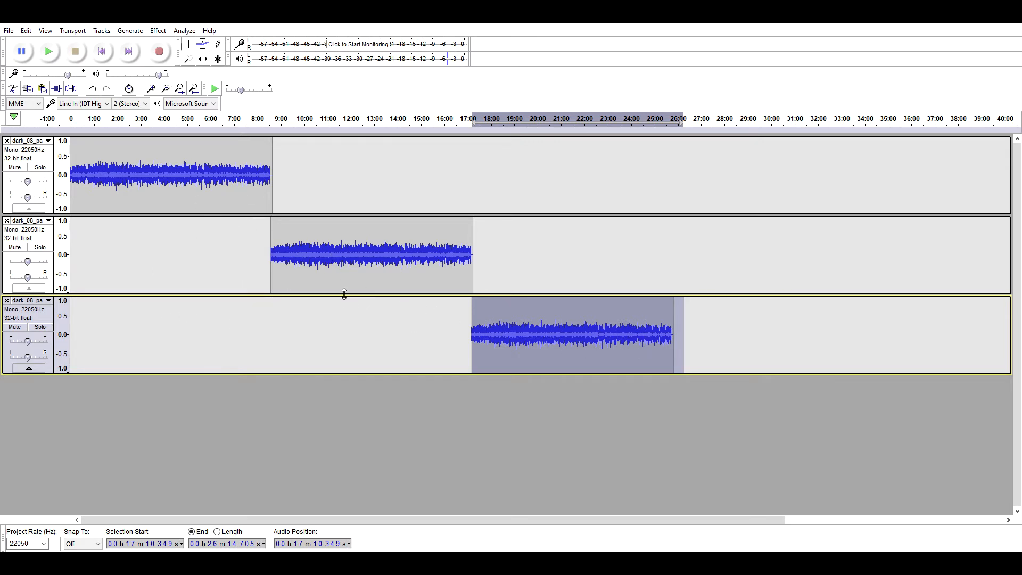
Cut the short phrase between about 8:53.4 and 8:55.3 out of the second track
scroll(321, 267, "up", 2, "ctrl")
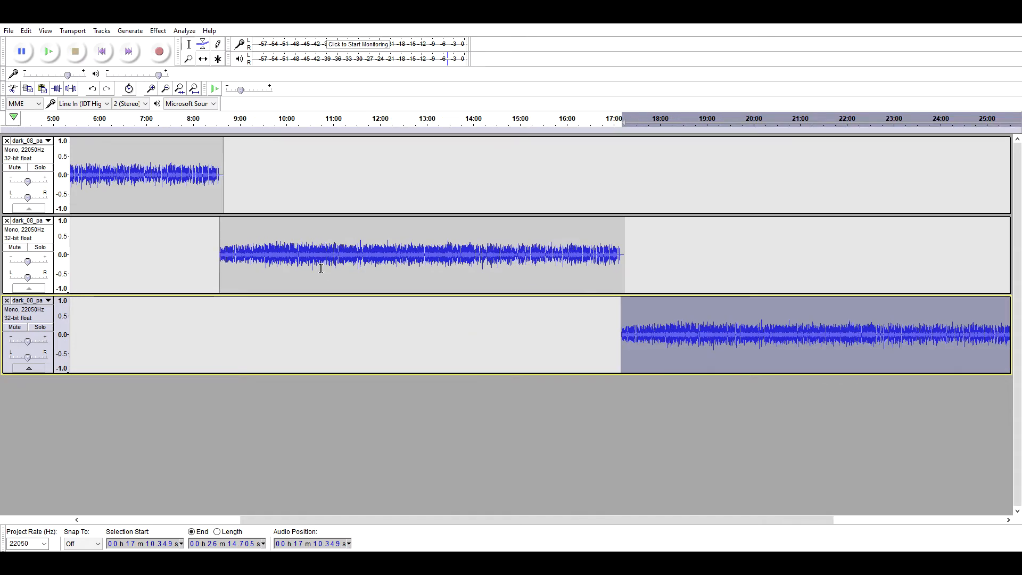
scroll(164, 286, "up", 2, "ctrl")
scroll(152, 283, "up", 2, "ctrl")
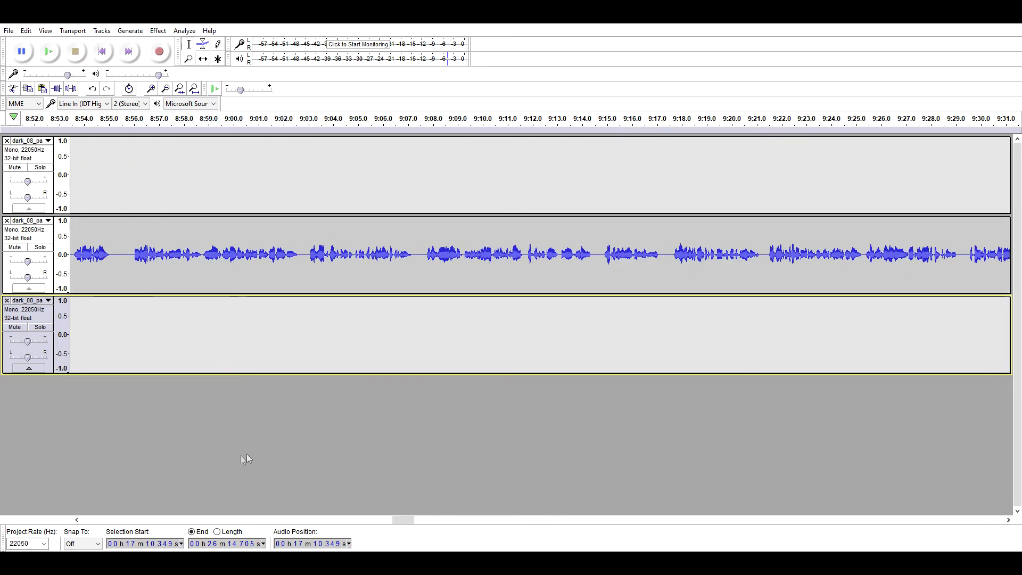
mouse_move(400, 520)
left_mouse_down()
mouse_move(367, 521)
mouse_move(384, 523)
left_mouse_up()
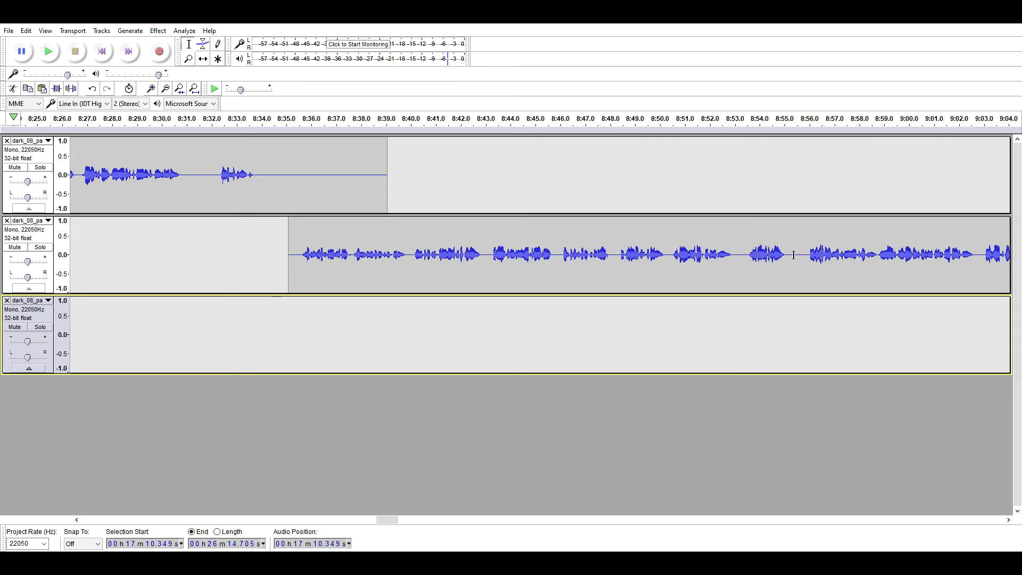
left_click_drag(793, 256, 744, 258)
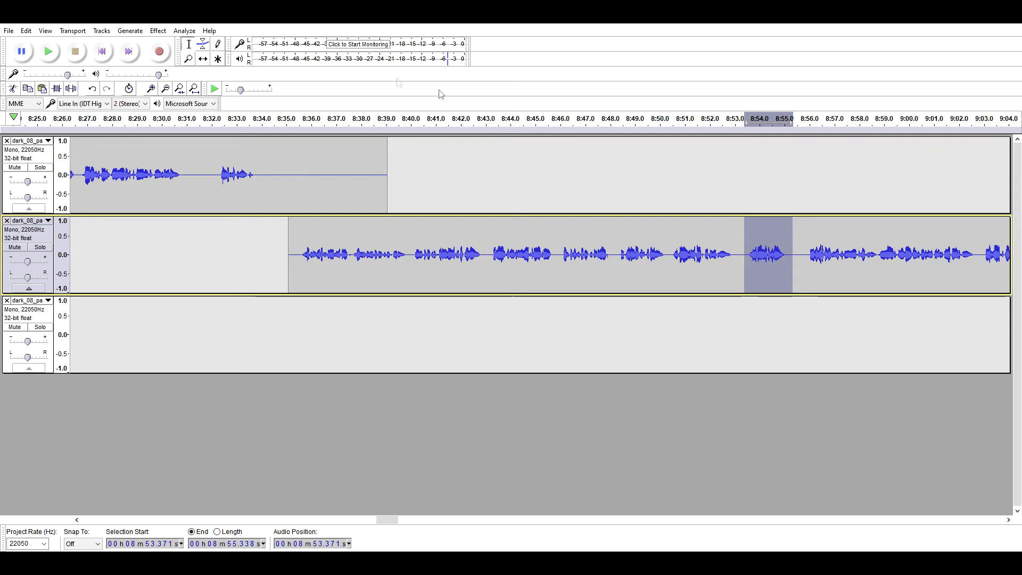
left_click(12, 92)
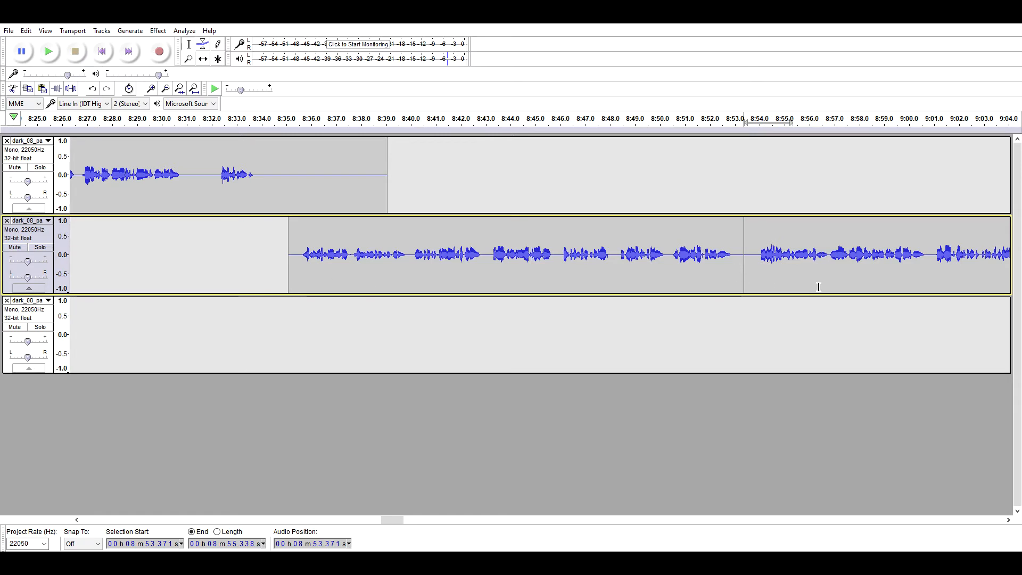
key("ctrl+z")
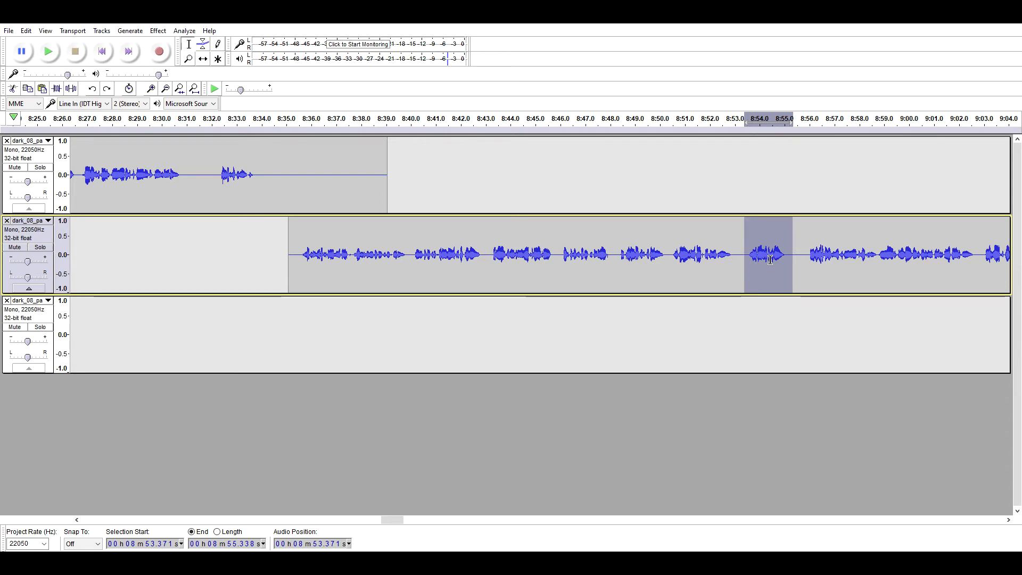
key("Delete")
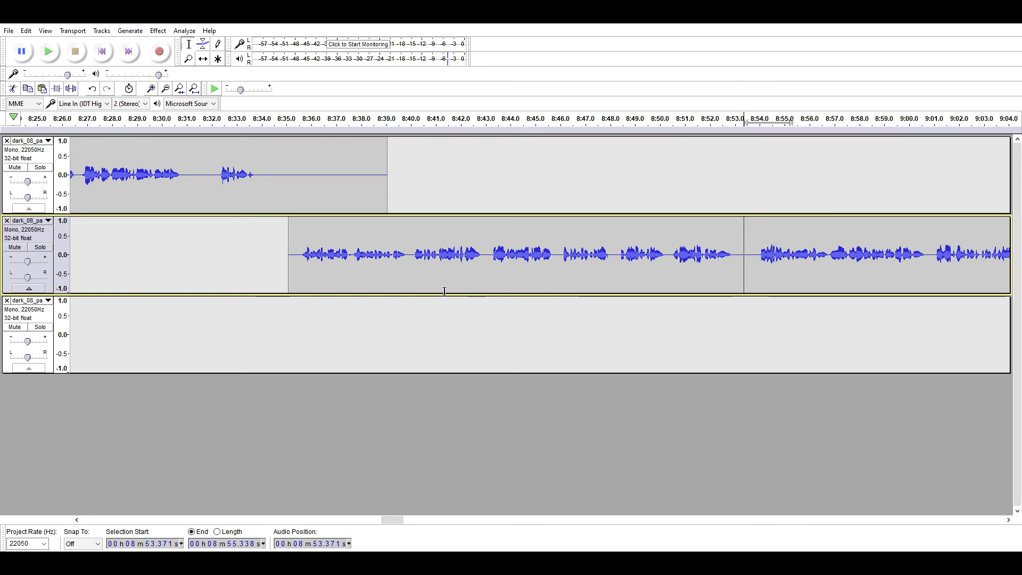
Paste the cut phrase just after the start of the second track's clip, at about 8:35.3
left_click(292, 254)
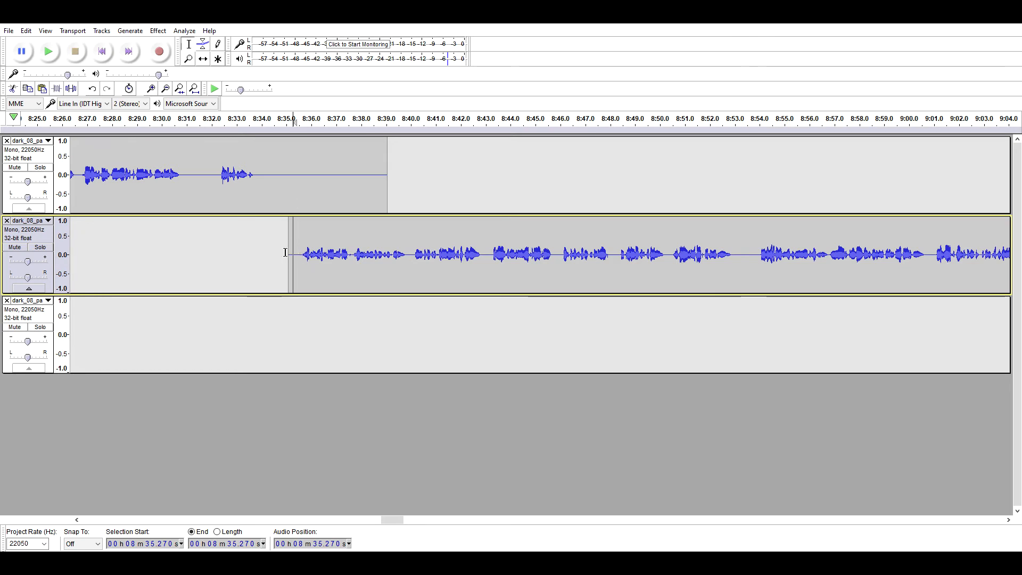
key("ctrl+v")
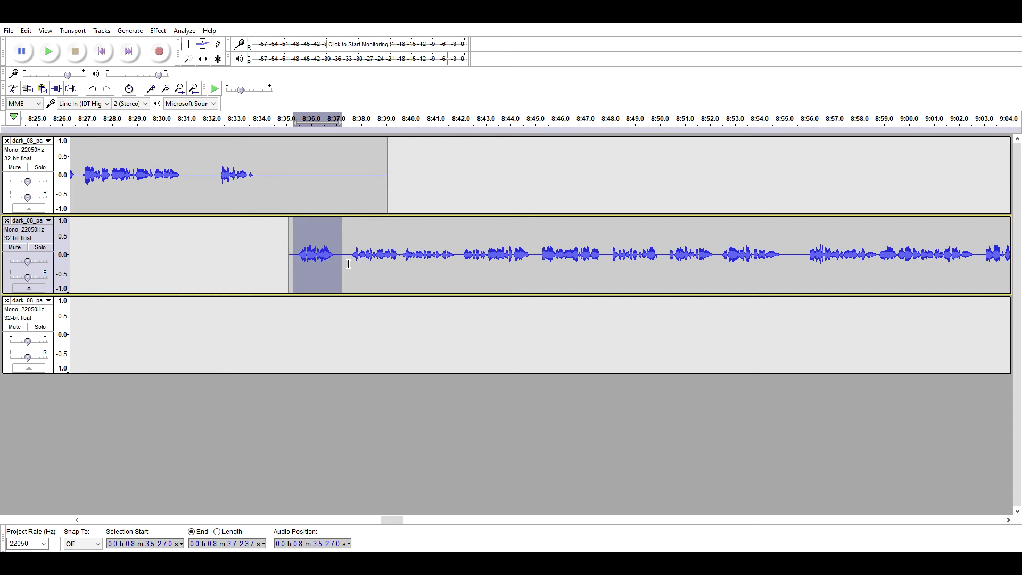
scroll(339, 265, "down", 3)
scroll(340, 267, "down", 3)
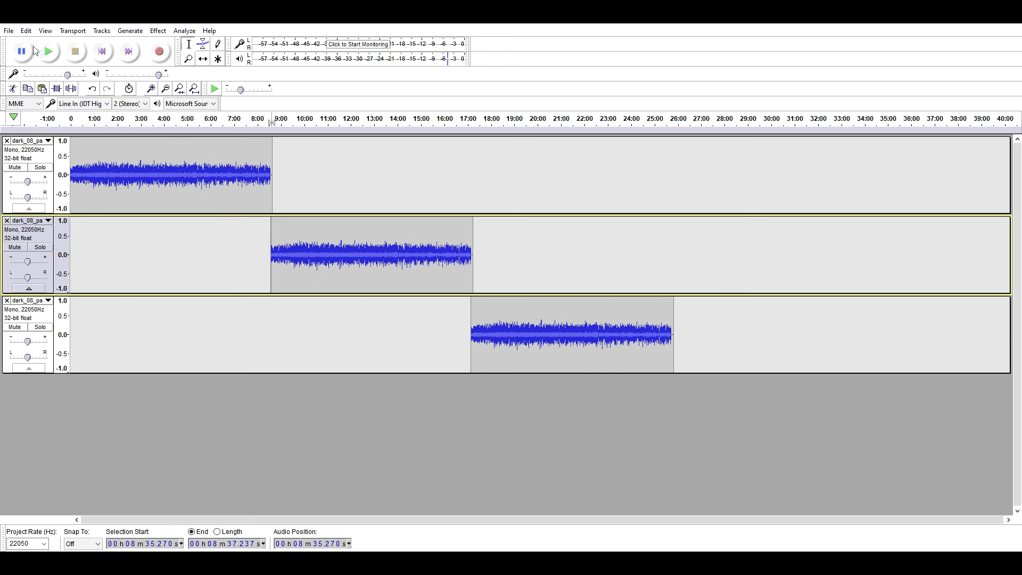
Export the tracks mixed to mono as the FLAC file dark_08_pain_64kb.flac on the Desktop, keeping the existing metadata tags
left_click(10, 31)
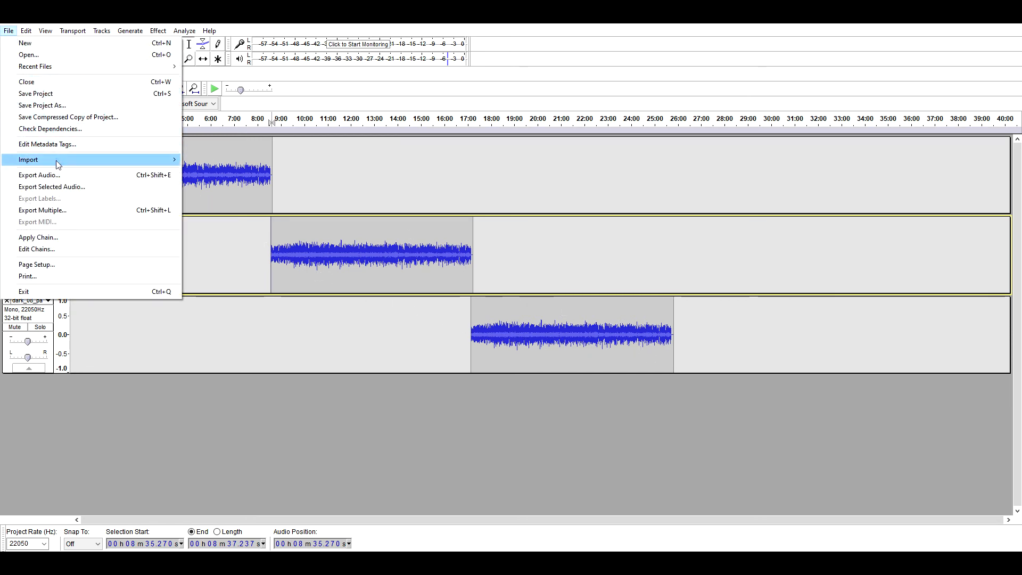
left_click(55, 177)
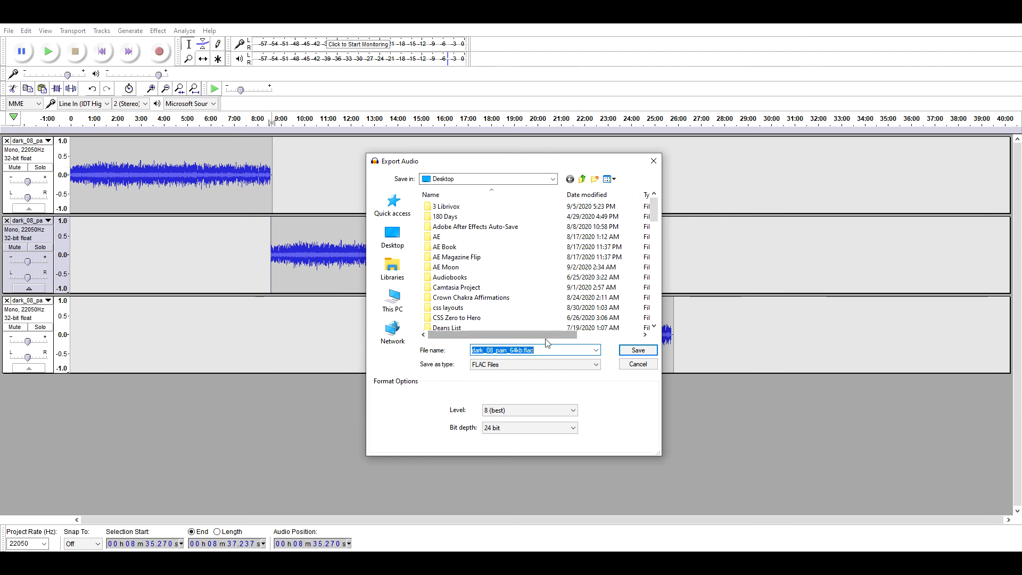
left_click(638, 352)
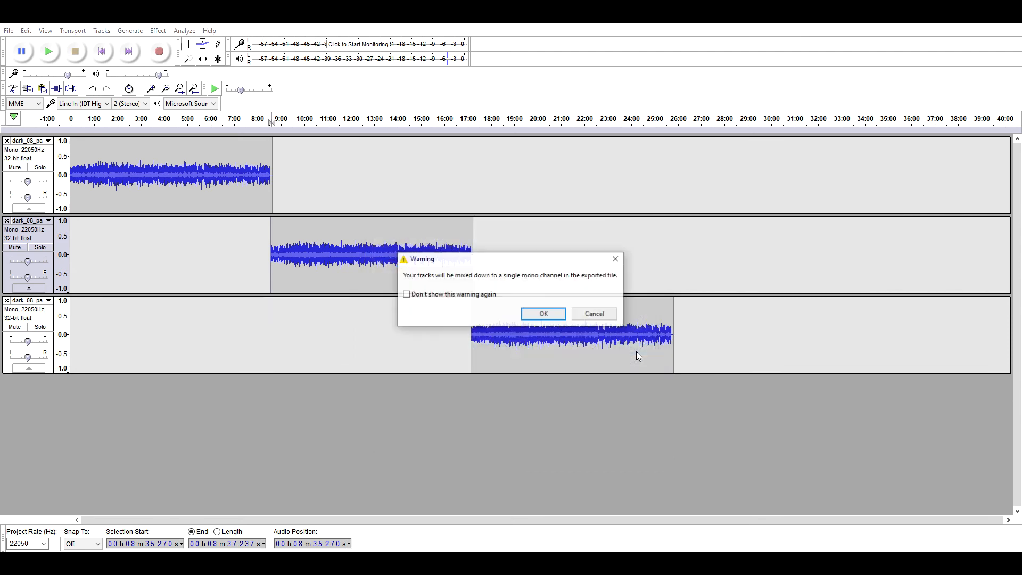
left_click(541, 315)
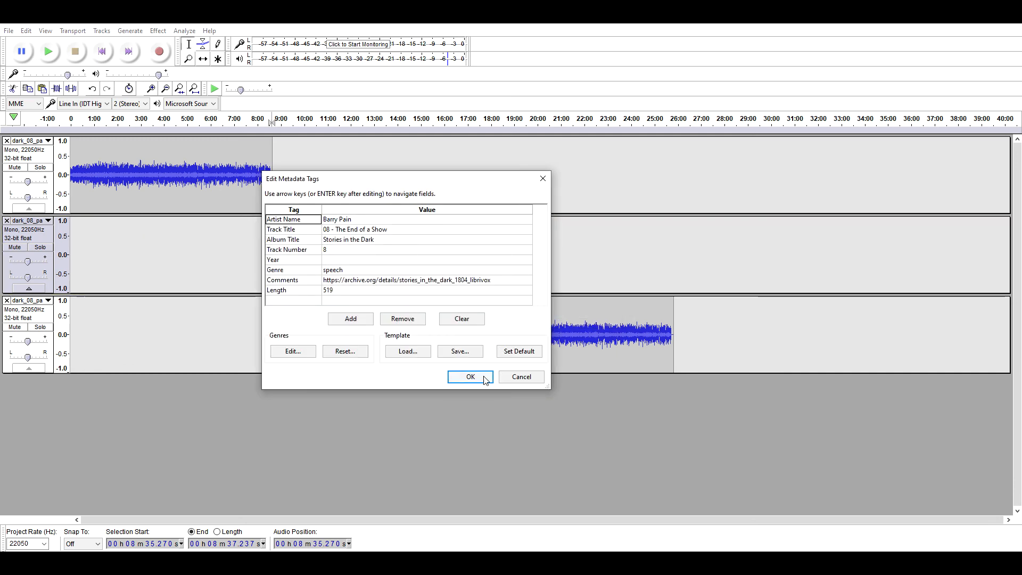
left_click(485, 377)
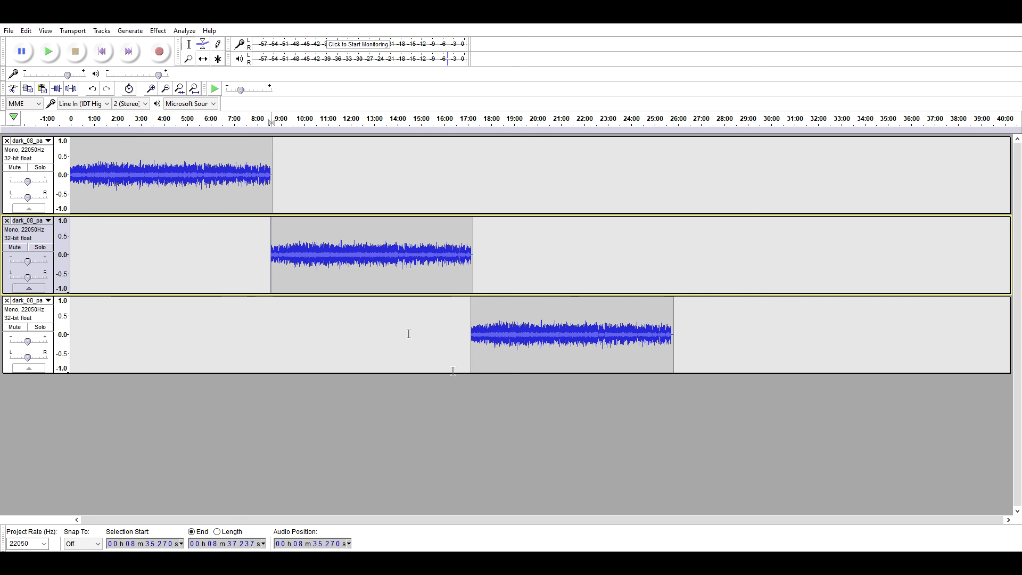
Solo the third track, switch the solo to the second track, and turn soloing off
left_click(42, 327)
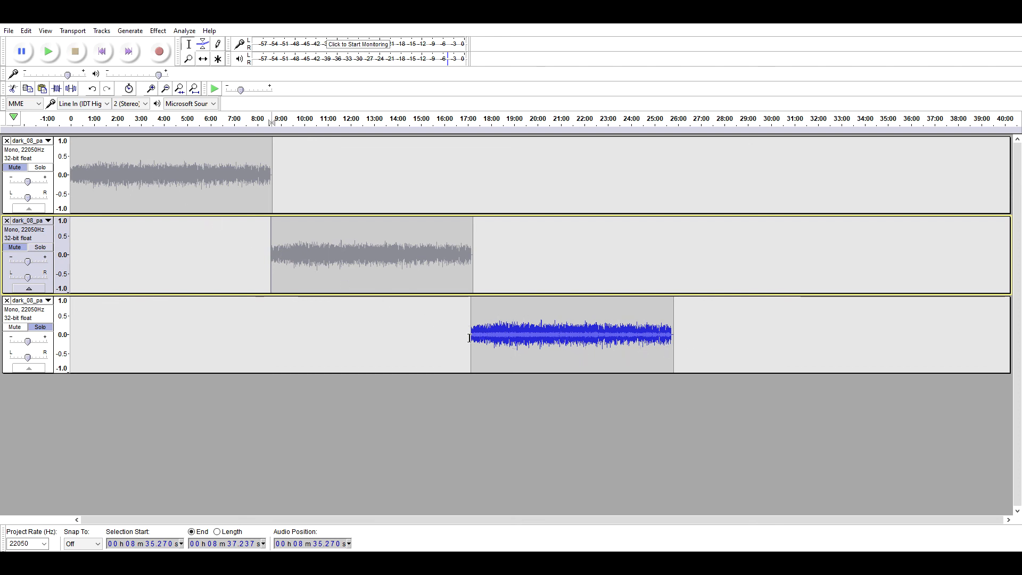
left_click(47, 248)
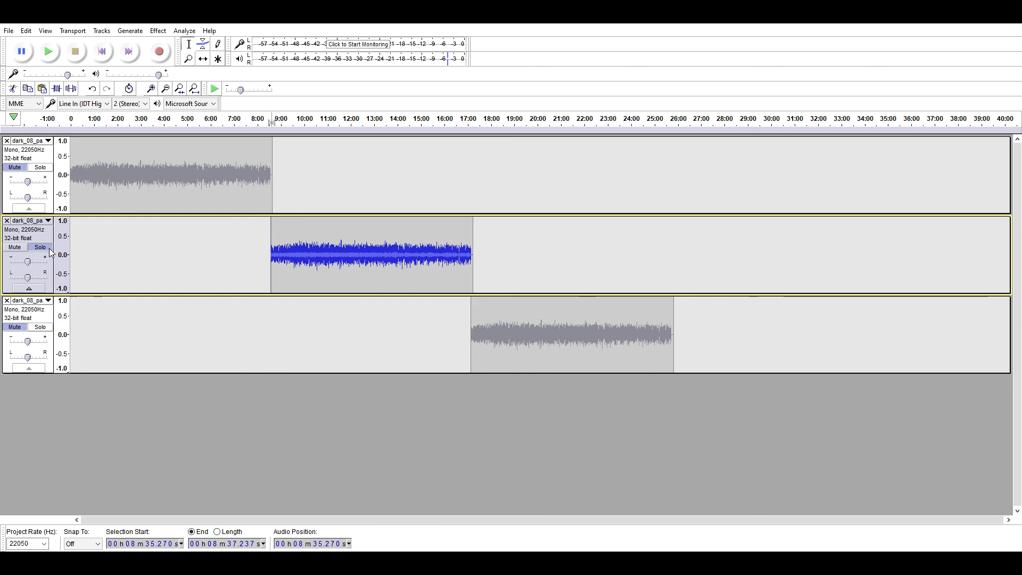
left_click(46, 250)
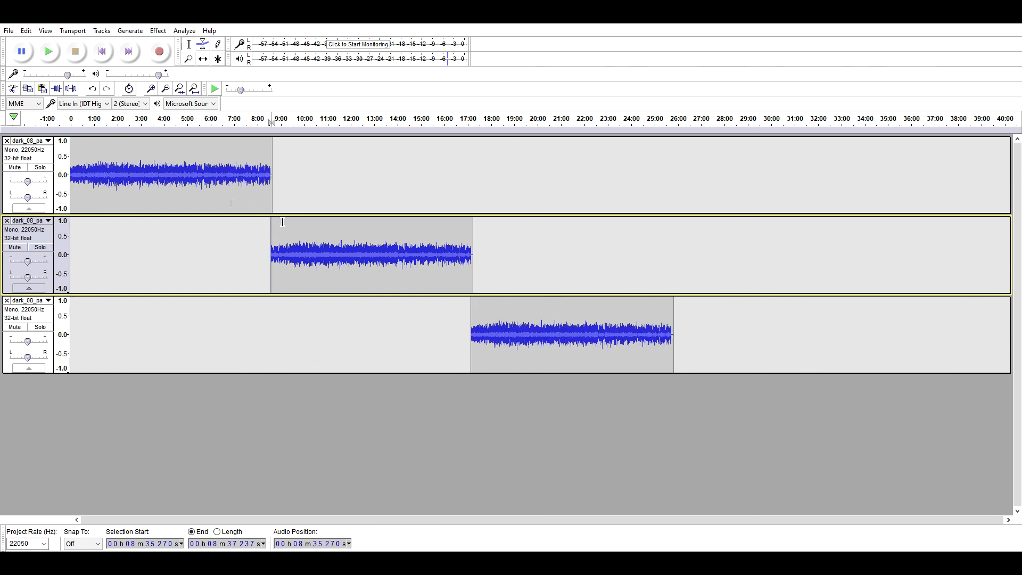